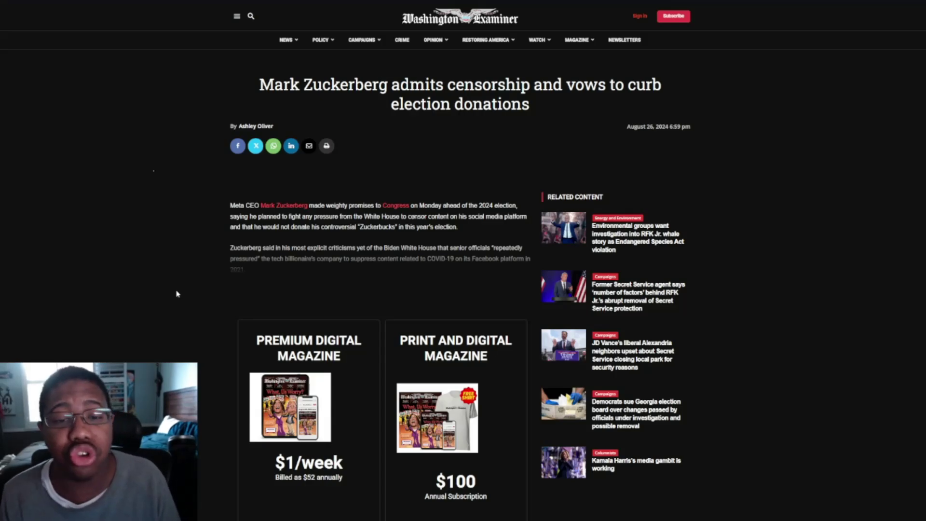
Step: Zoom the Zuckerberg censorship article page in a couple of levels for easier reading
key(ctrl+plus)
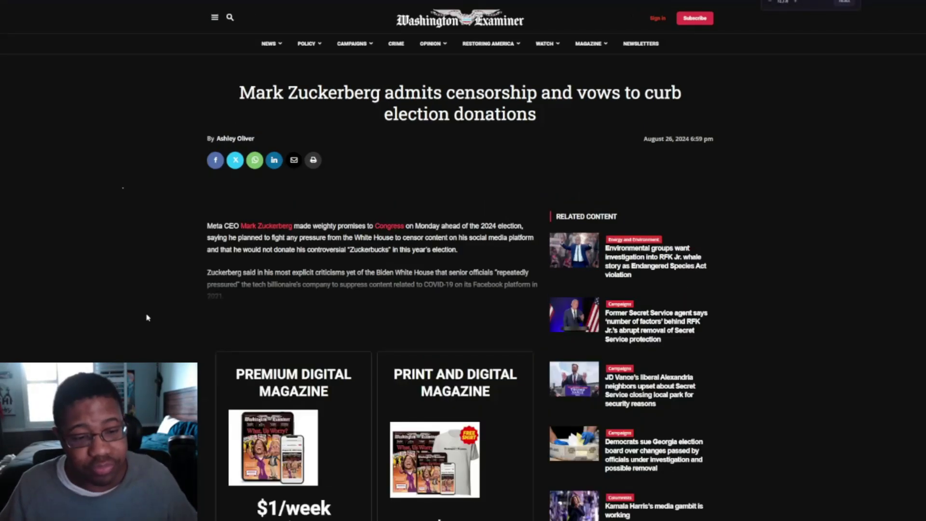
key(ctrl+plus)
key(ctrl+minus)
key(ctrl+plus)
scroll(100, 232, down, 3)
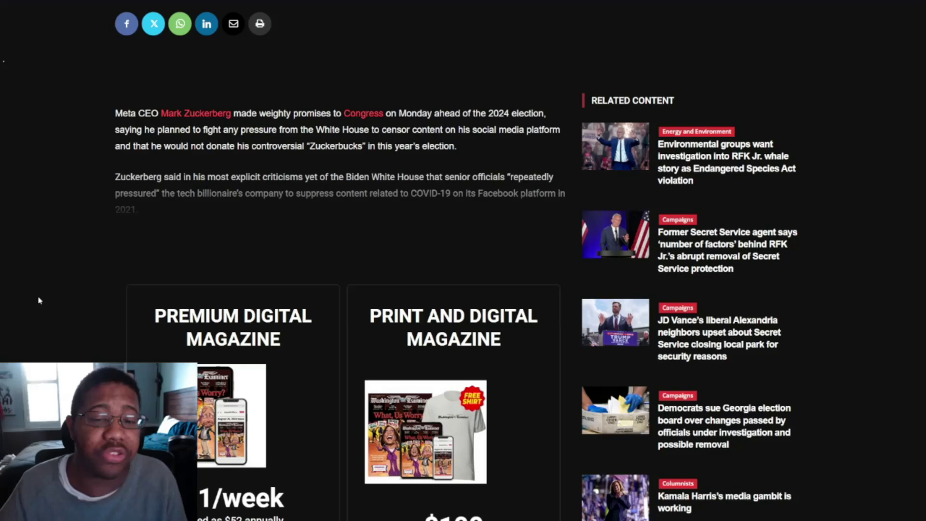
scroll(65, 336, down, 1)
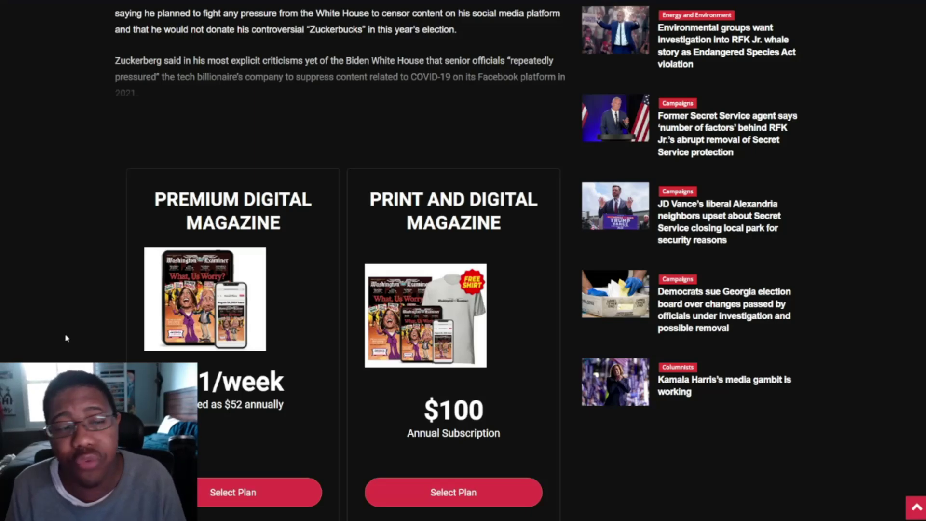
scroll(95, 290, up, 1)
scroll(96, 288, down, 5)
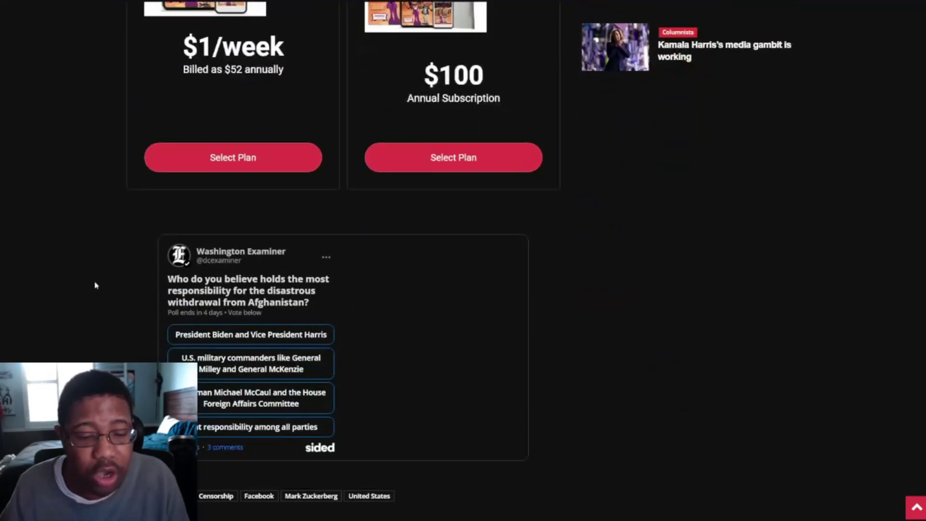
scroll(130, 236, up, 2)
scroll(116, 243, up, 2)
scroll(116, 244, up, 4)
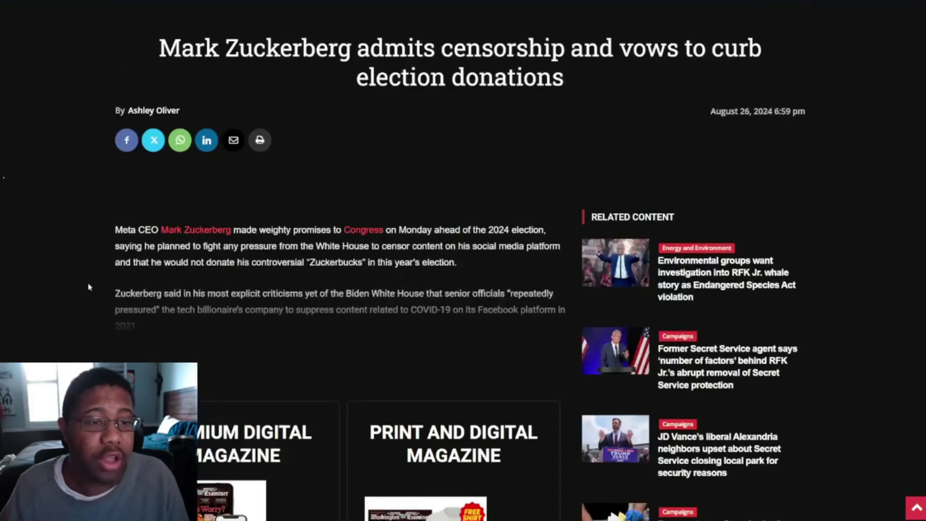
scroll(90, 287, up, 1)
scroll(91, 221, down, 1)
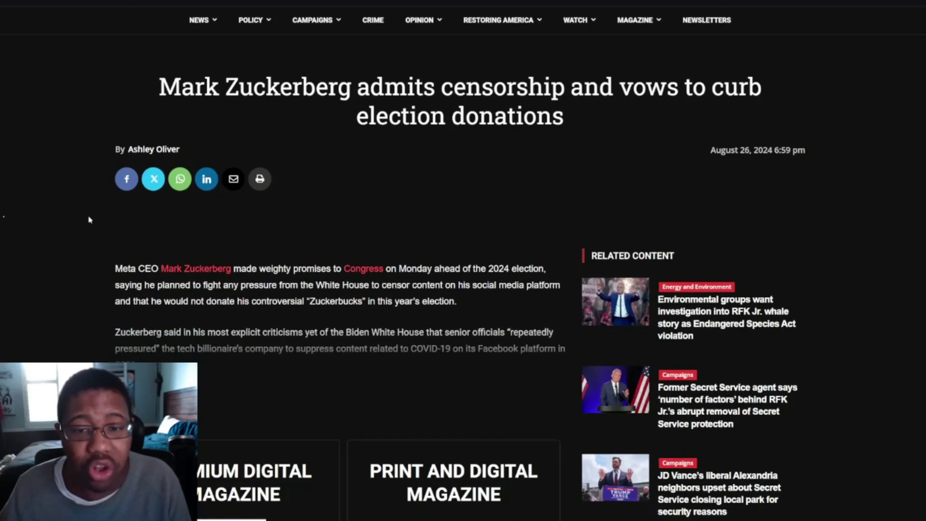
scroll(89, 211, down, 3)
scroll(90, 204, down, 3)
scroll(88, 203, down, 1)
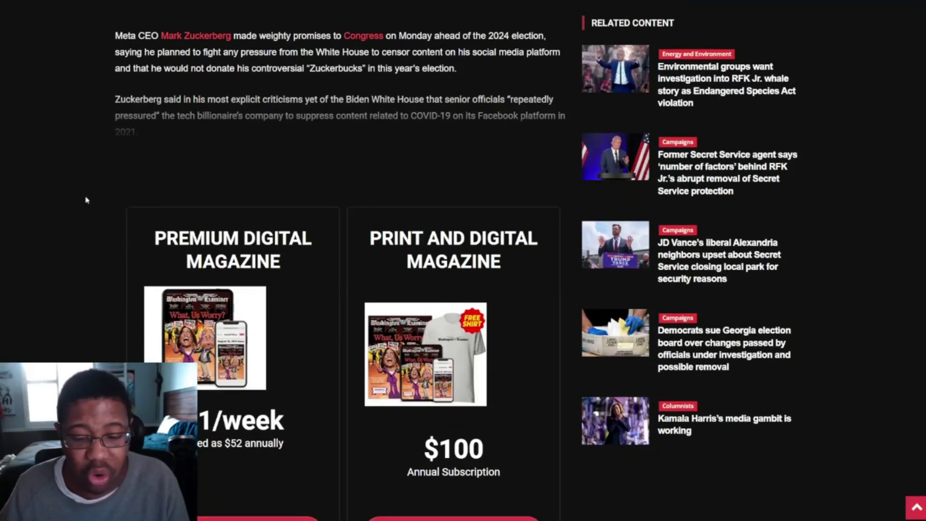
scroll(100, 194, up, 3)
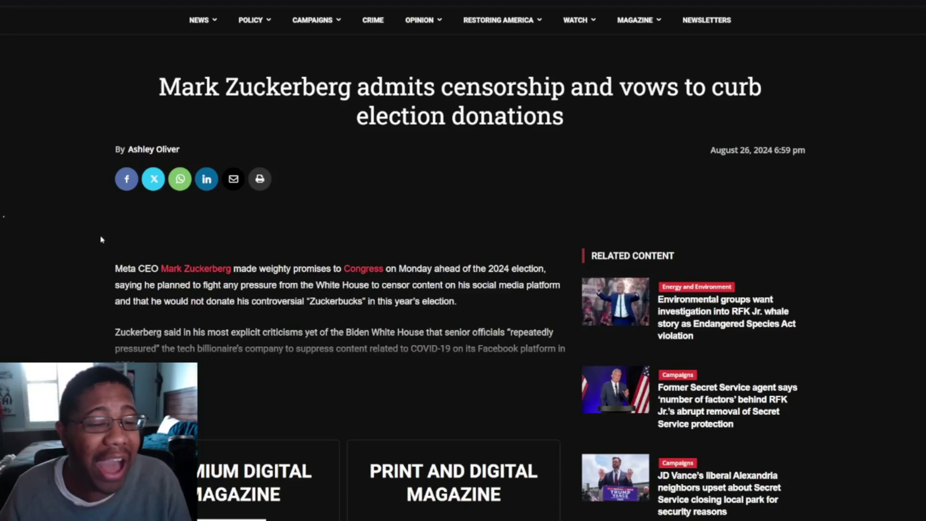
right_click(141, 3)
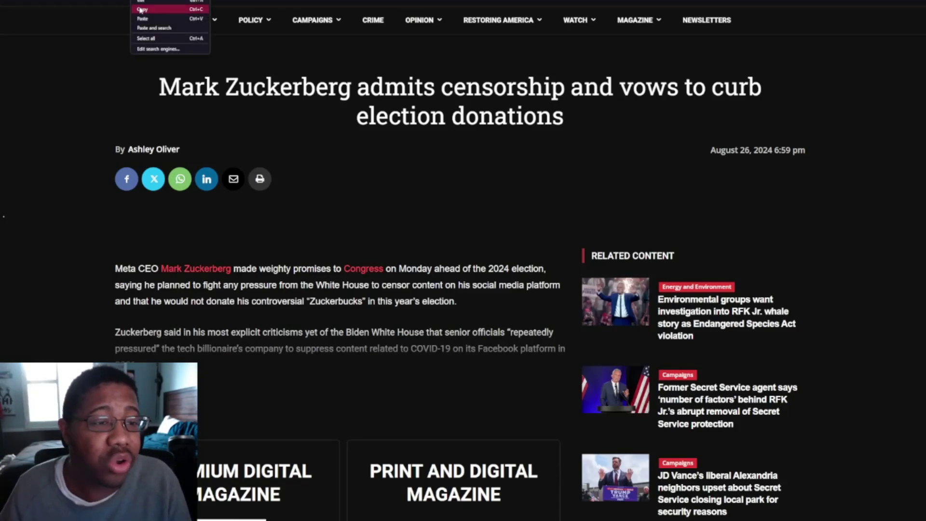
key(Escape)
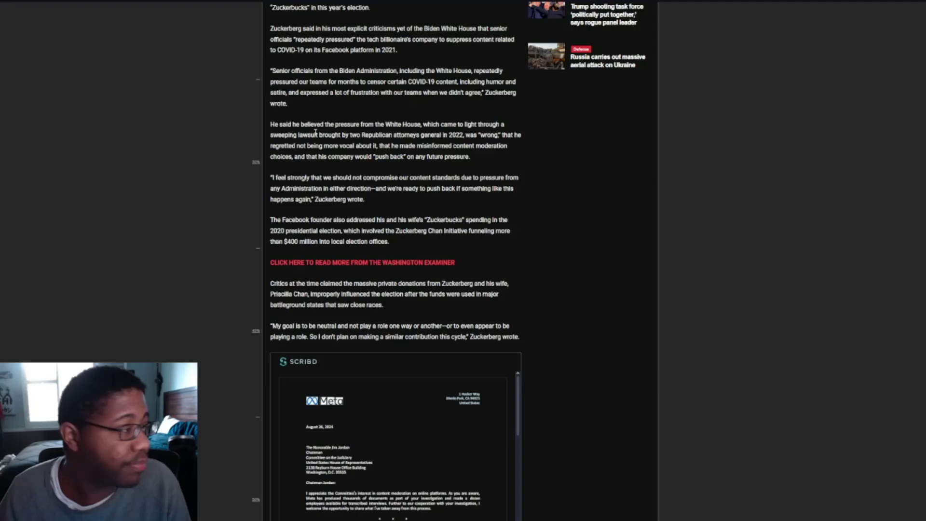
scroll(420, 97, up, 1)
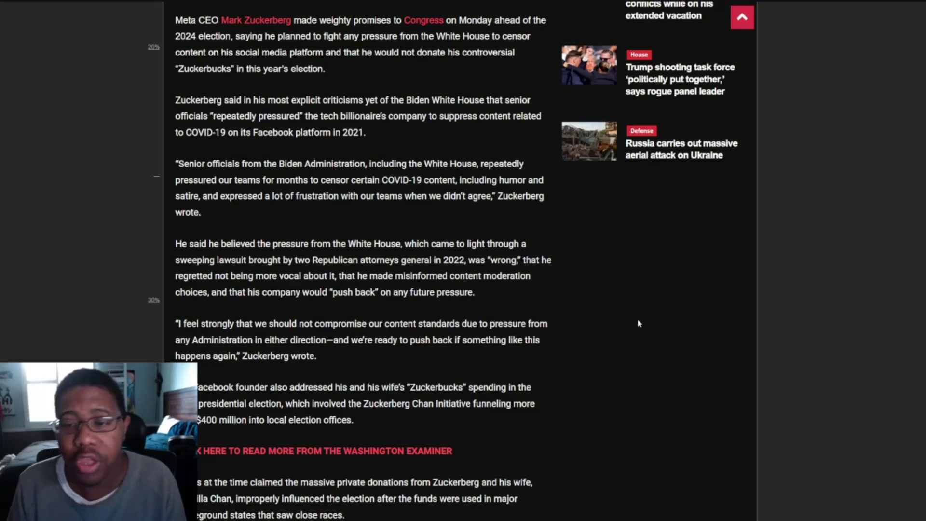
scroll(263, 145, down, 2)
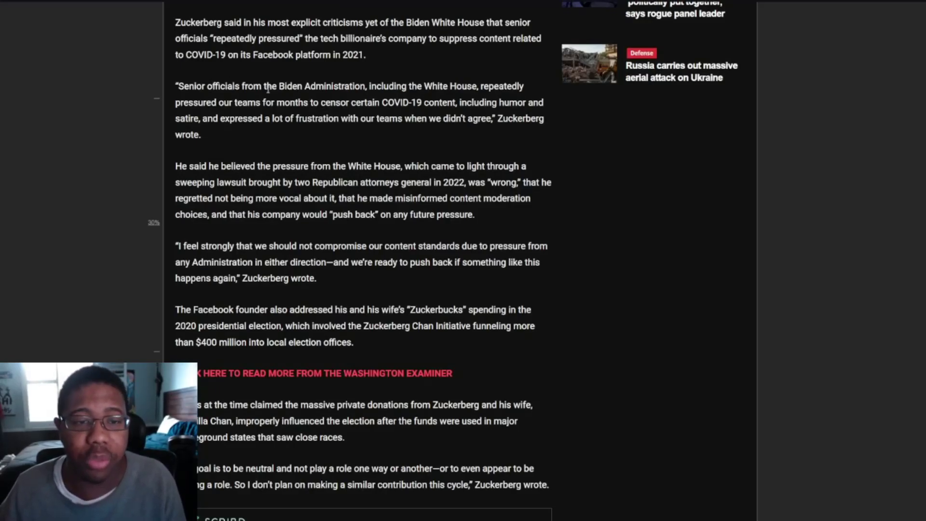
right_click(325, 87)
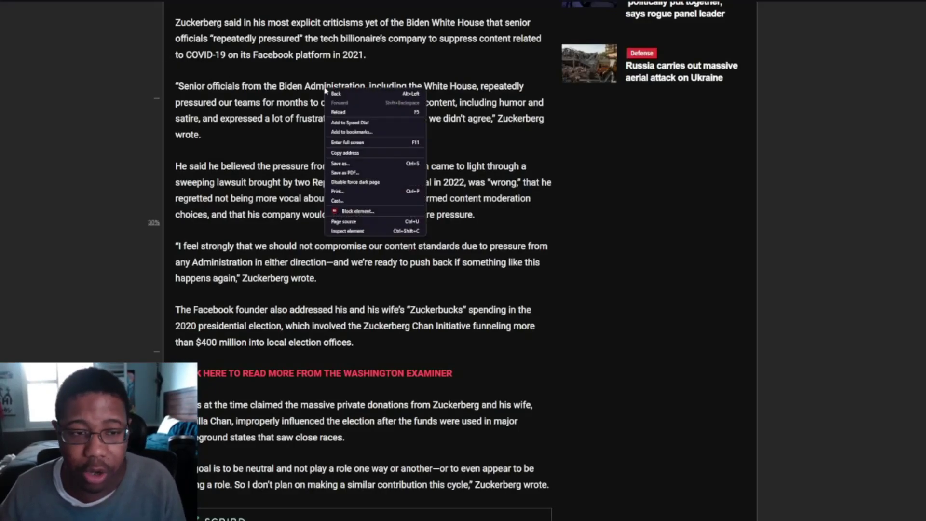
click(303, 68)
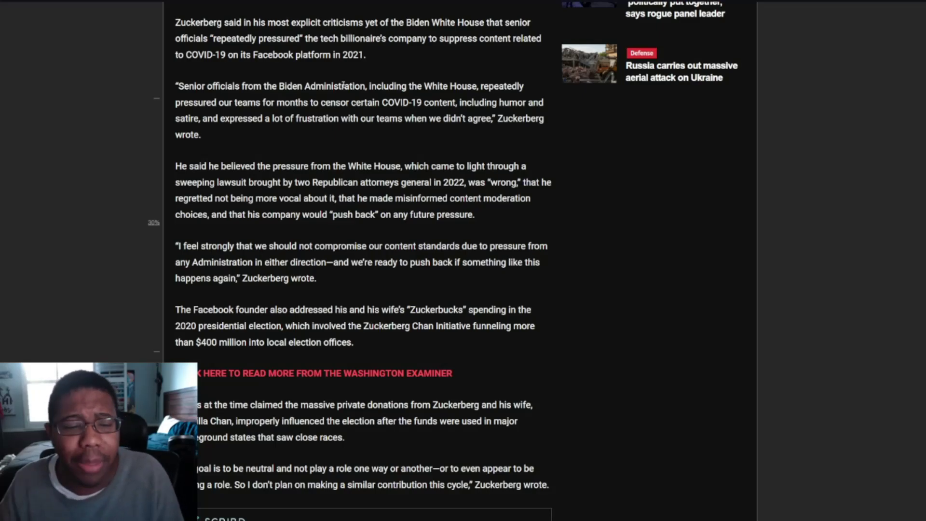
scroll(244, 150, down, 3)
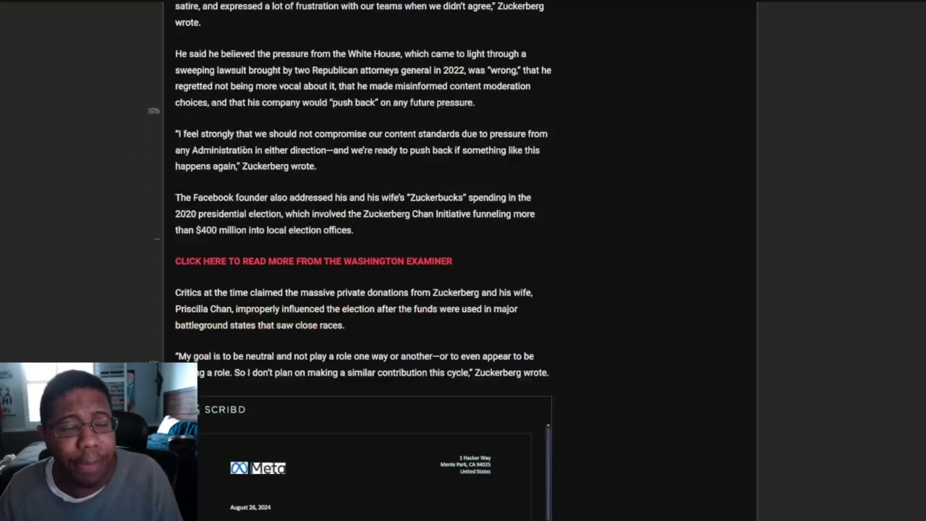
scroll(243, 150, down, 1)
scroll(488, 136, up, 1)
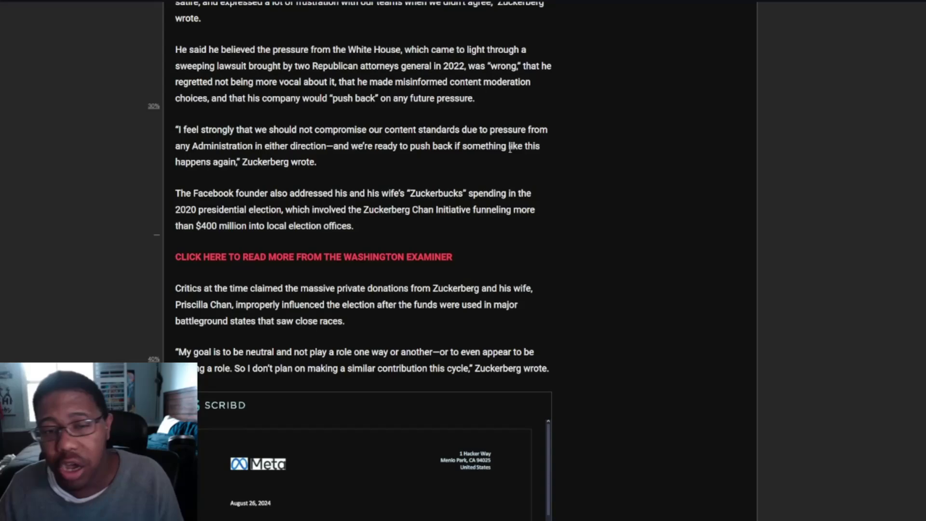
scroll(510, 150, down, 1)
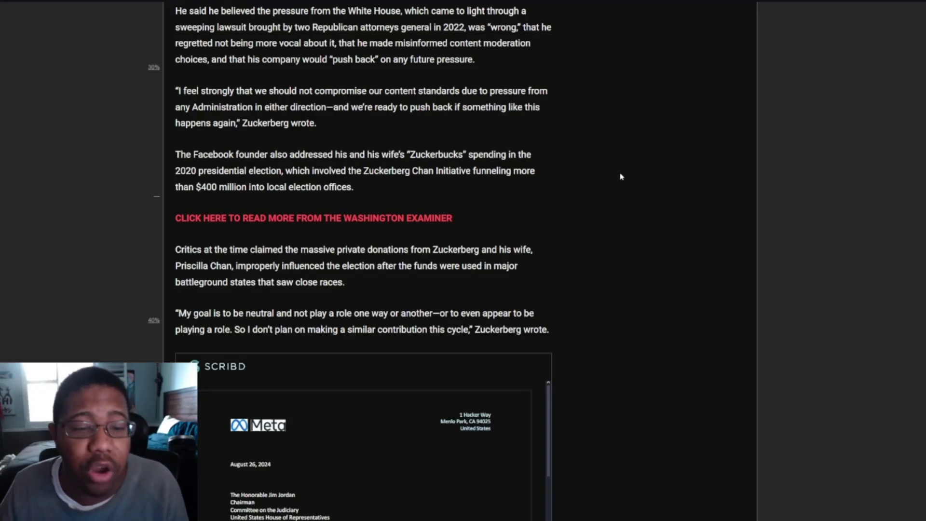
scroll(620, 176, down, 1)
scroll(616, 174, down, 1)
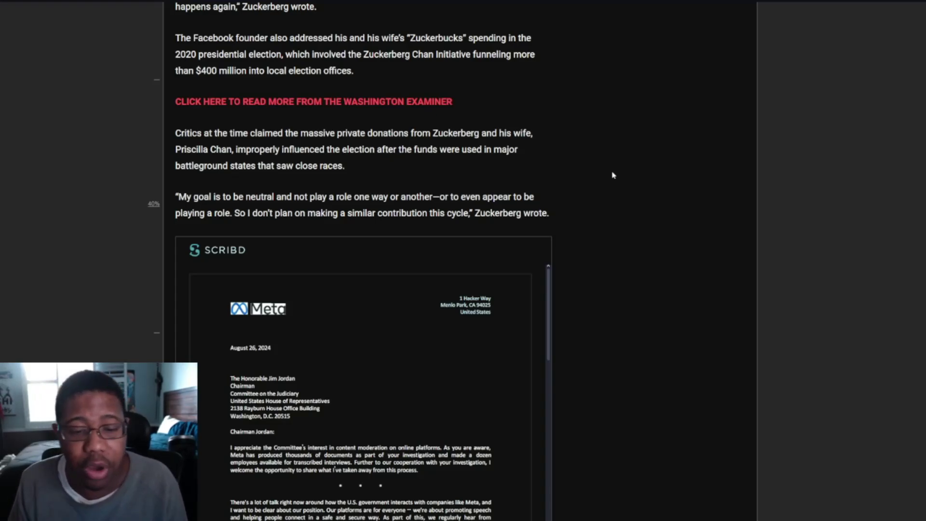
scroll(504, 236, down, 4)
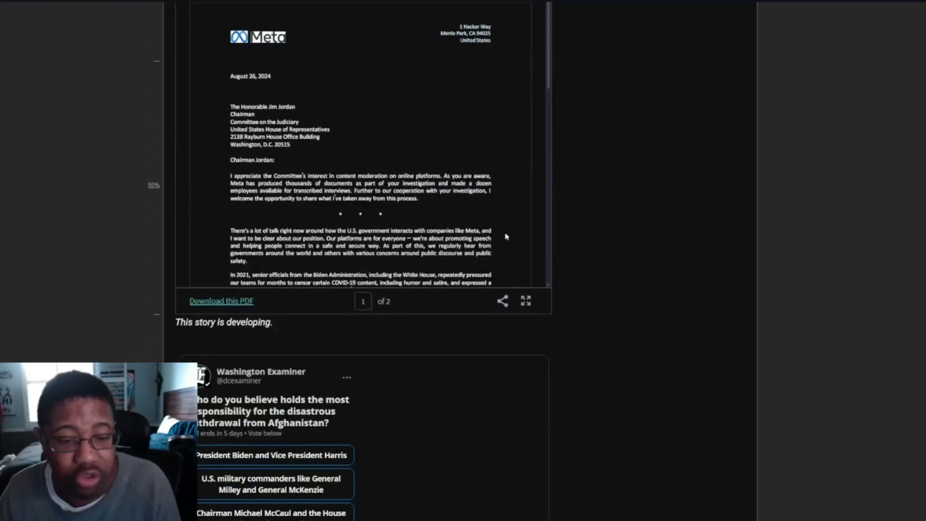
scroll(277, 115, down, 3)
scroll(277, 115, down, 2)
scroll(786, 279, down, 4)
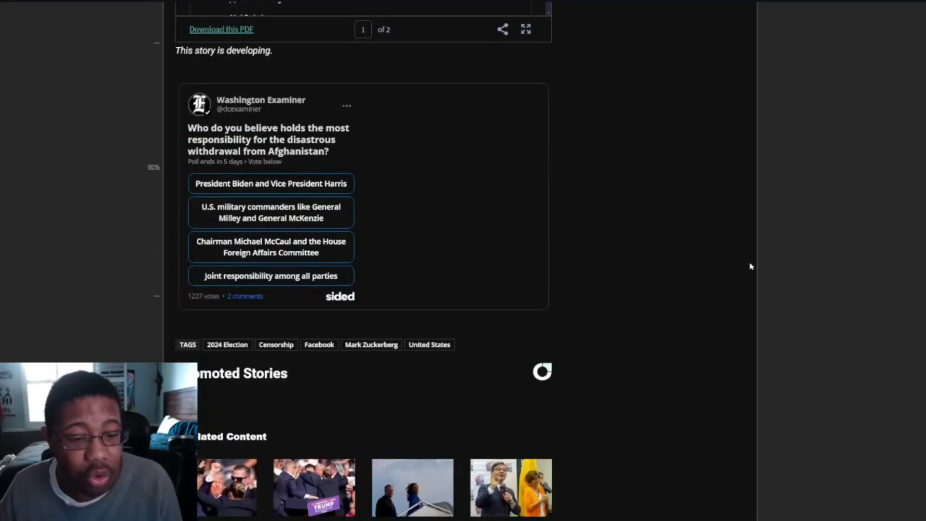
scroll(655, 248, up, 7)
scroll(656, 248, up, 4)
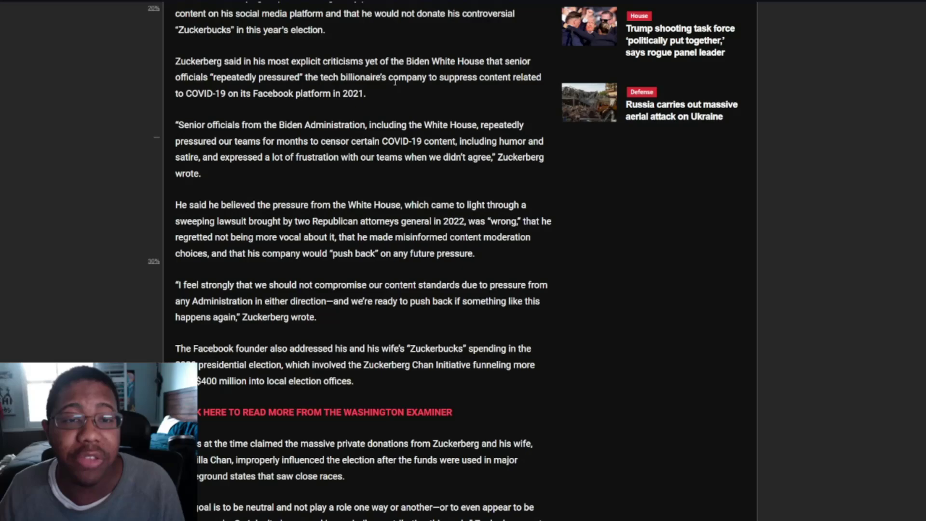
scroll(395, 82, up, 4)
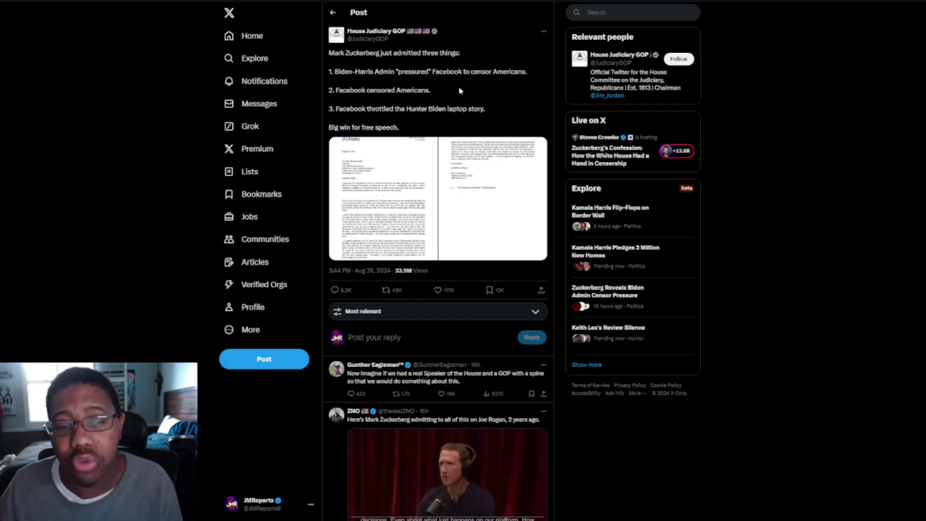
Step: Open the attached Meta letter to Chairman Jim Jordan in the full-screen image viewer
click(380, 176)
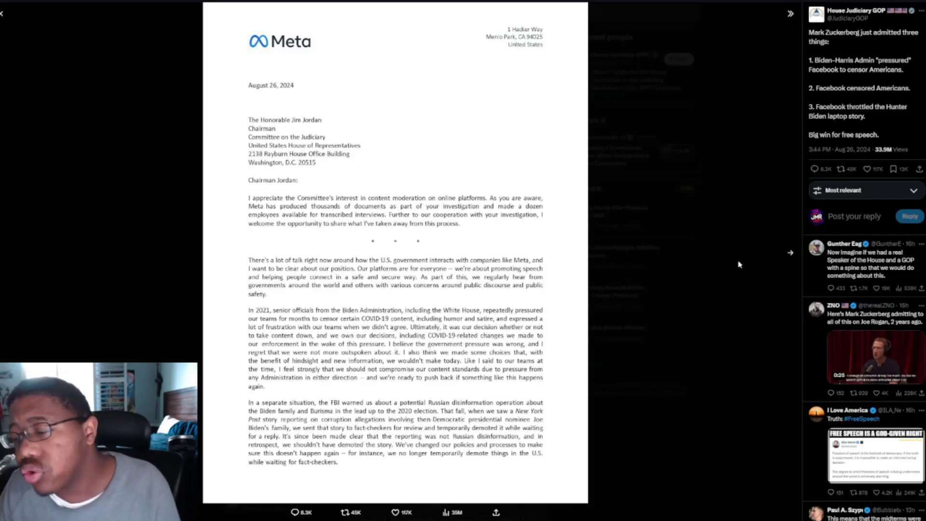
Step: Advance to the letter's second page showing Zuckerberg's signature and cc line
key(Right)
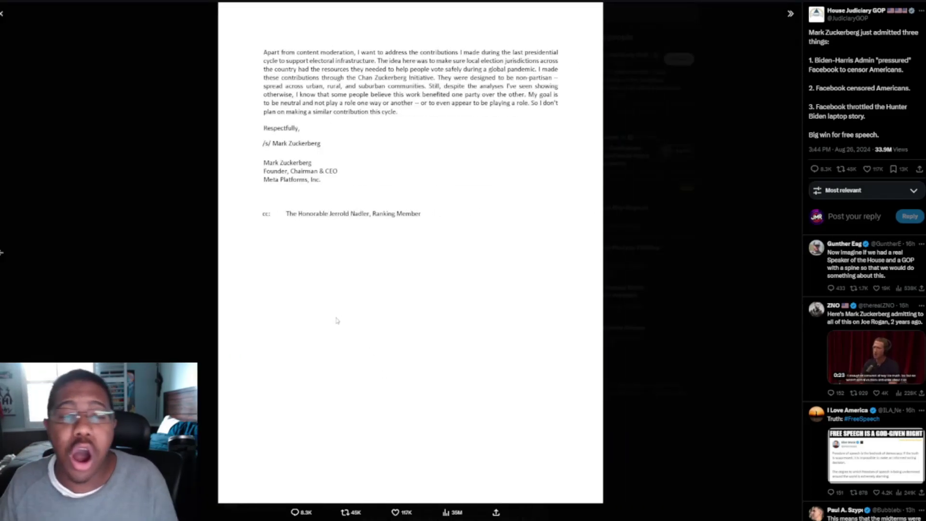